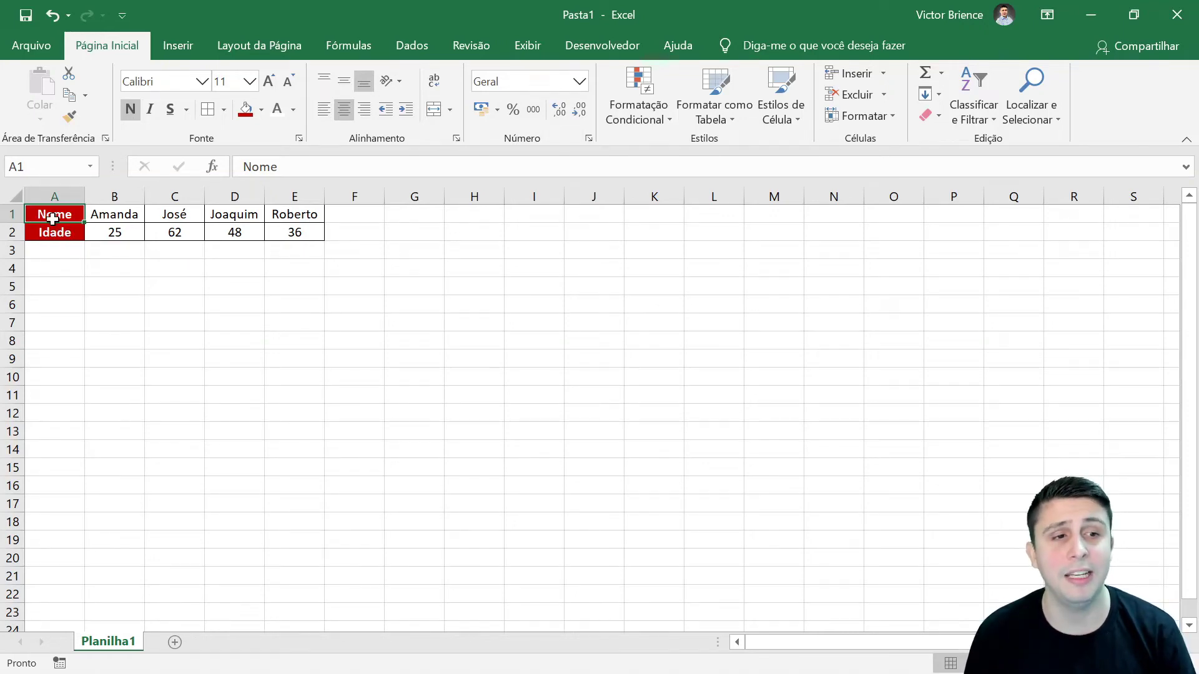
Step: Point out the Nome/Idade table A1:E2: headers, first entries and Roberto as the last name
drag(48, 214, 299, 231)
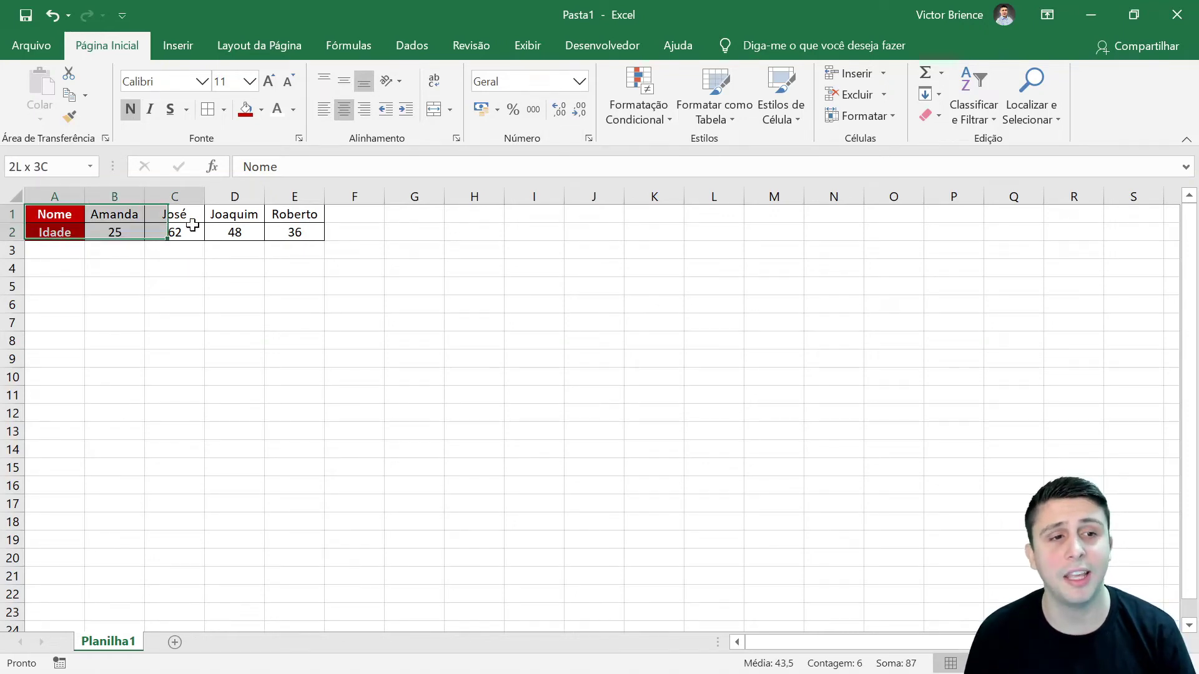
click(322, 359)
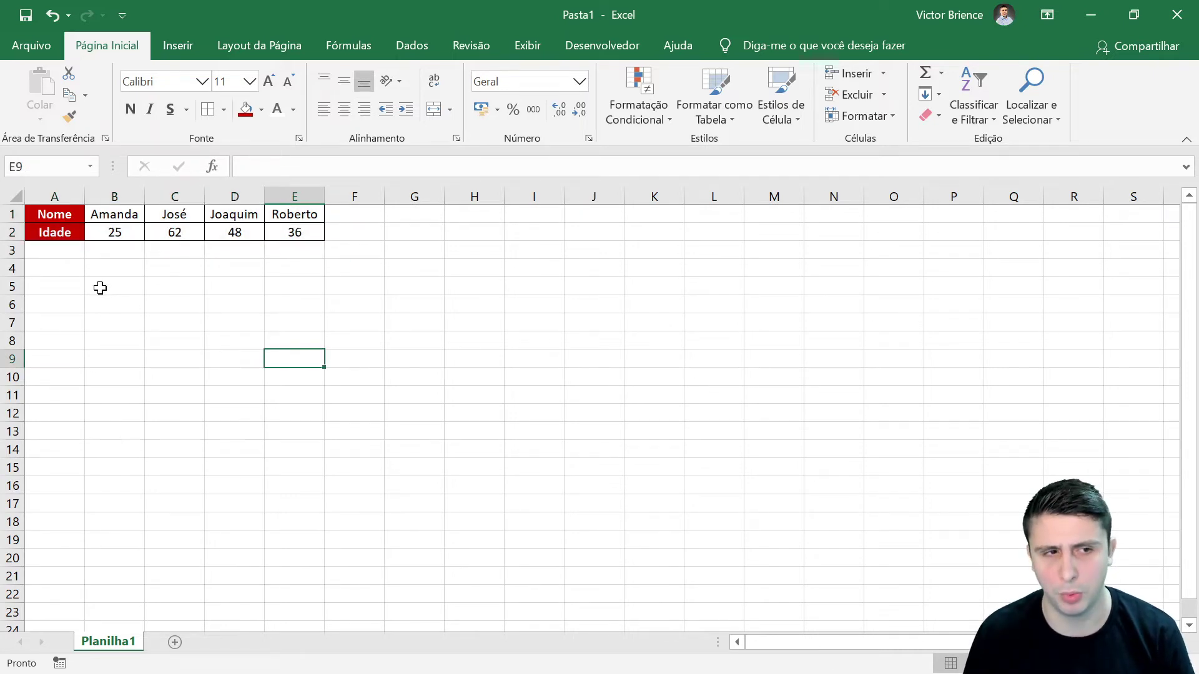
click(62, 215)
key(Down)
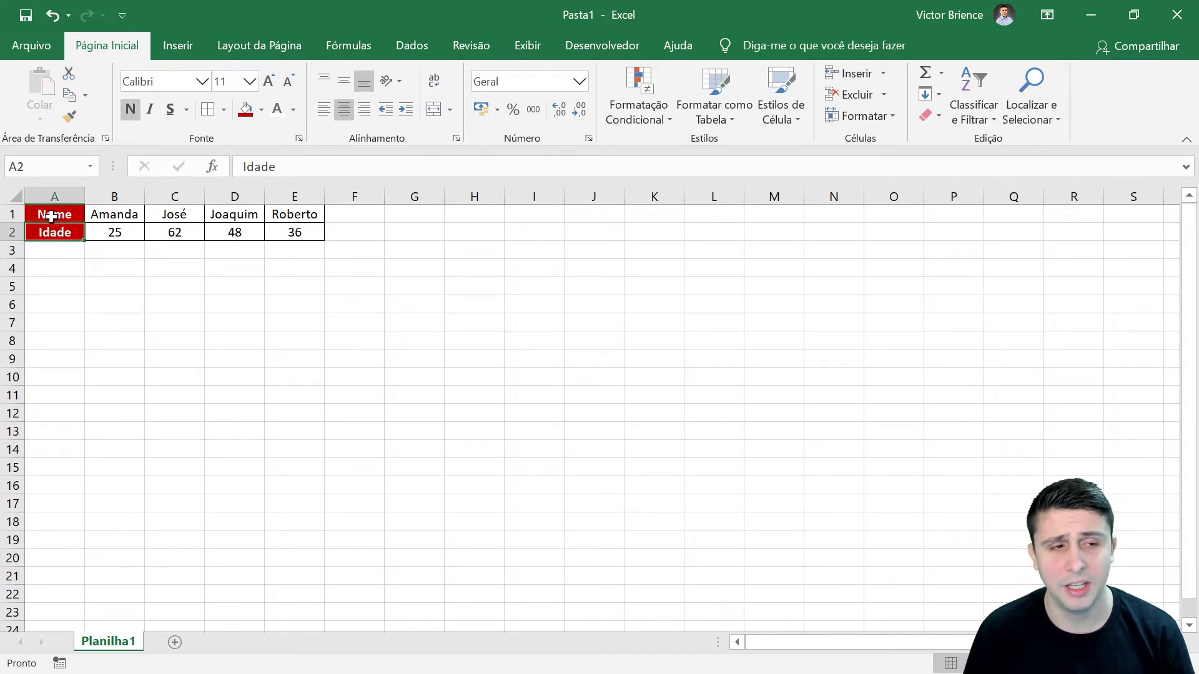
click(50, 217)
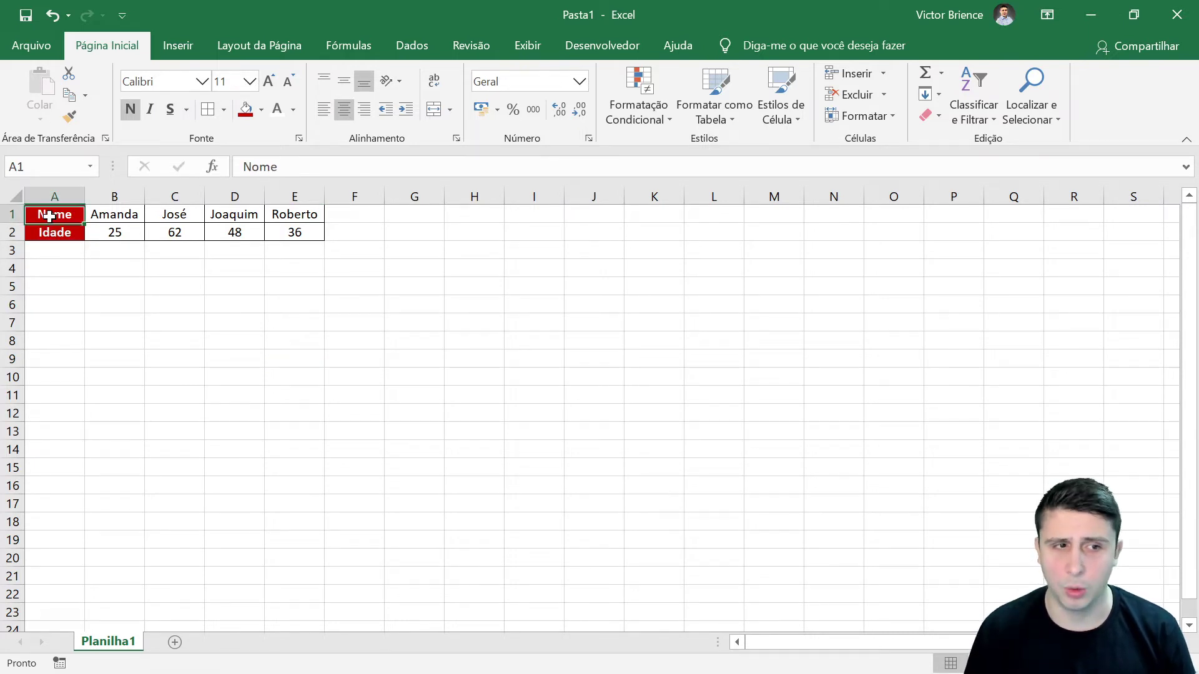
click(122, 229)
click(293, 213)
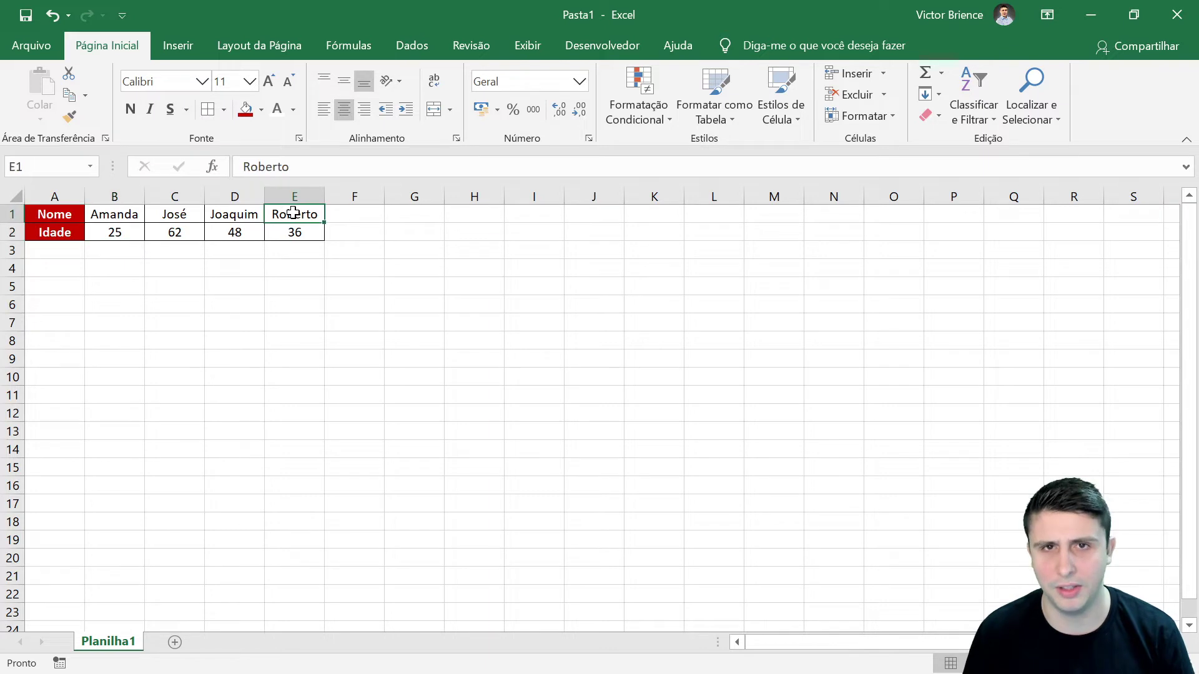
click(55, 219)
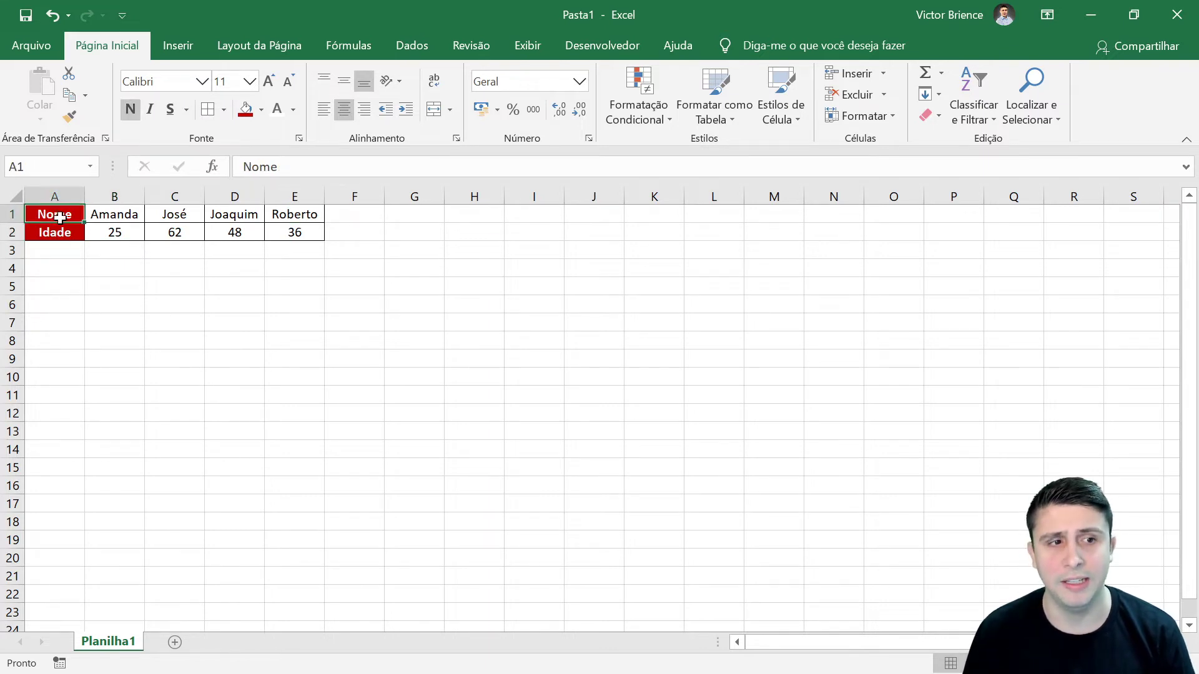
Step: Mark out the area below the table, around A4:B12, where the vertical version will go
drag(61, 268, 125, 407)
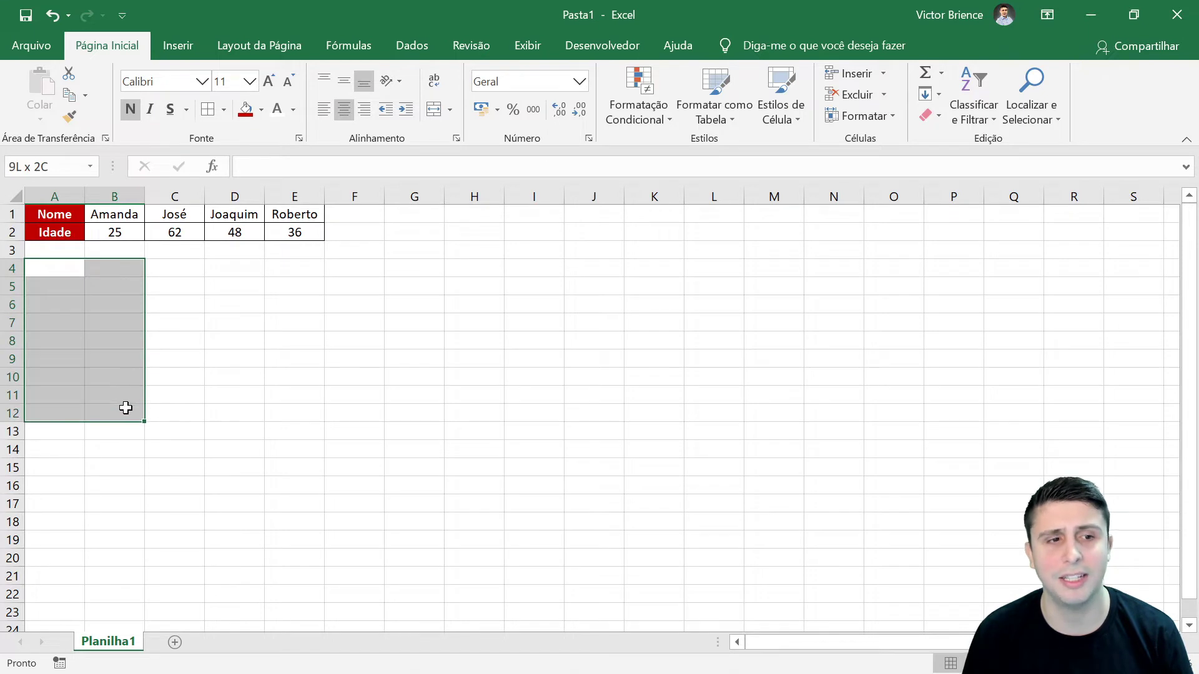
drag(126, 407, 123, 406)
click(228, 355)
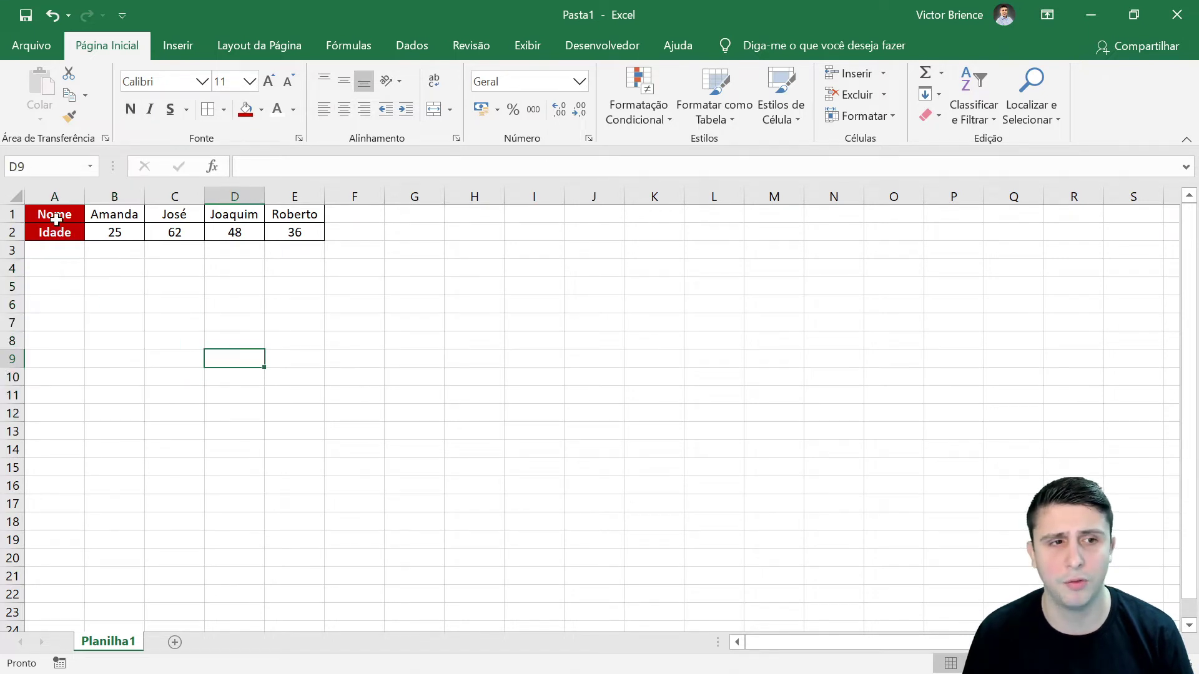
drag(56, 219, 287, 232)
mouse_move(40, 286)
mouse_down()
mouse_move(131, 354)
mouse_move(121, 430)
mouse_up()
click(235, 337)
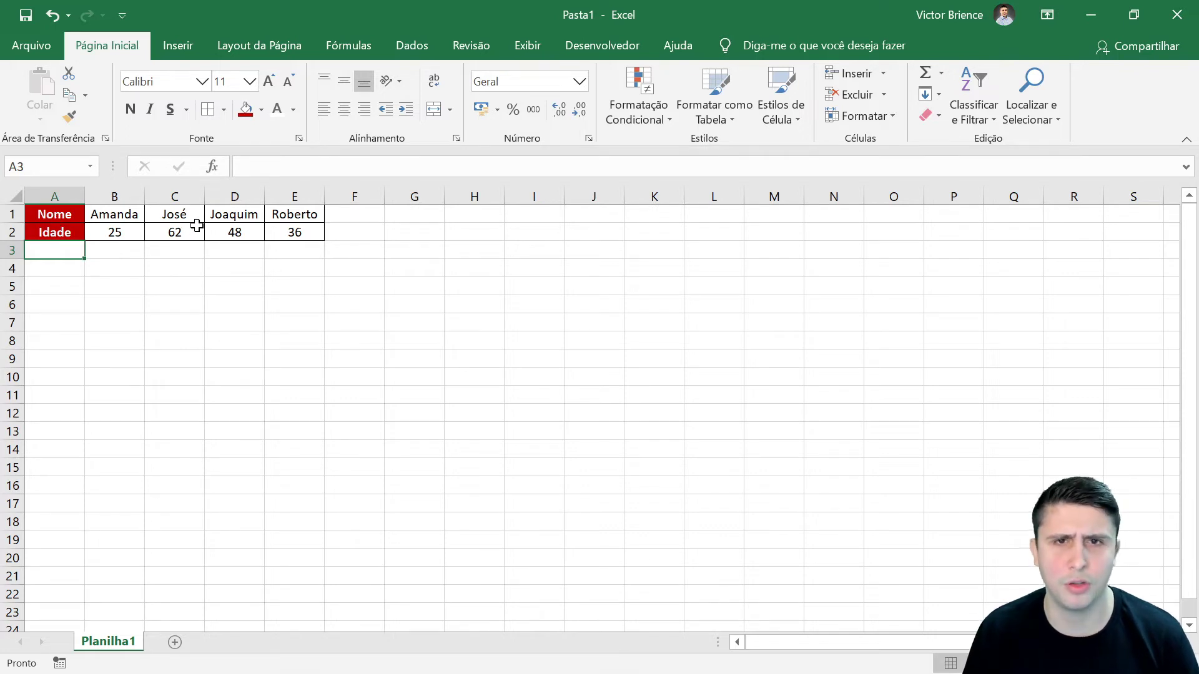
Step: Select the whole table A1:E2 from A1 with Ctrl+A, copy it, and pick cell A4
drag(59, 214, 284, 232)
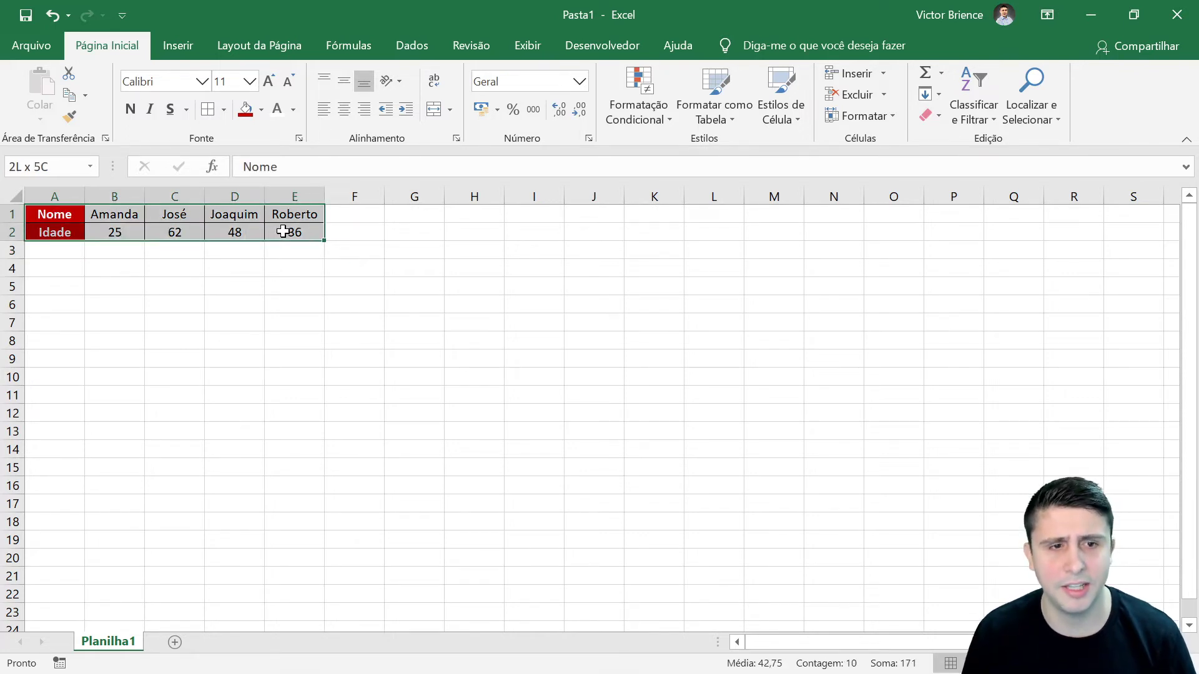
click(269, 304)
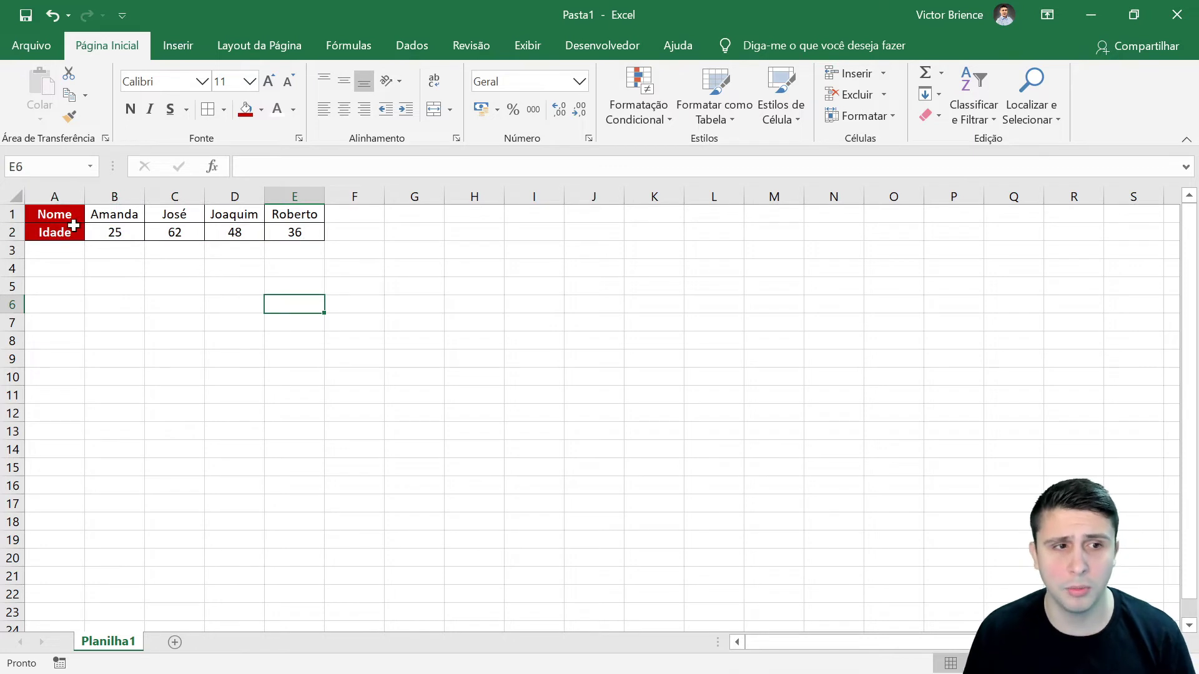
drag(60, 216, 296, 237)
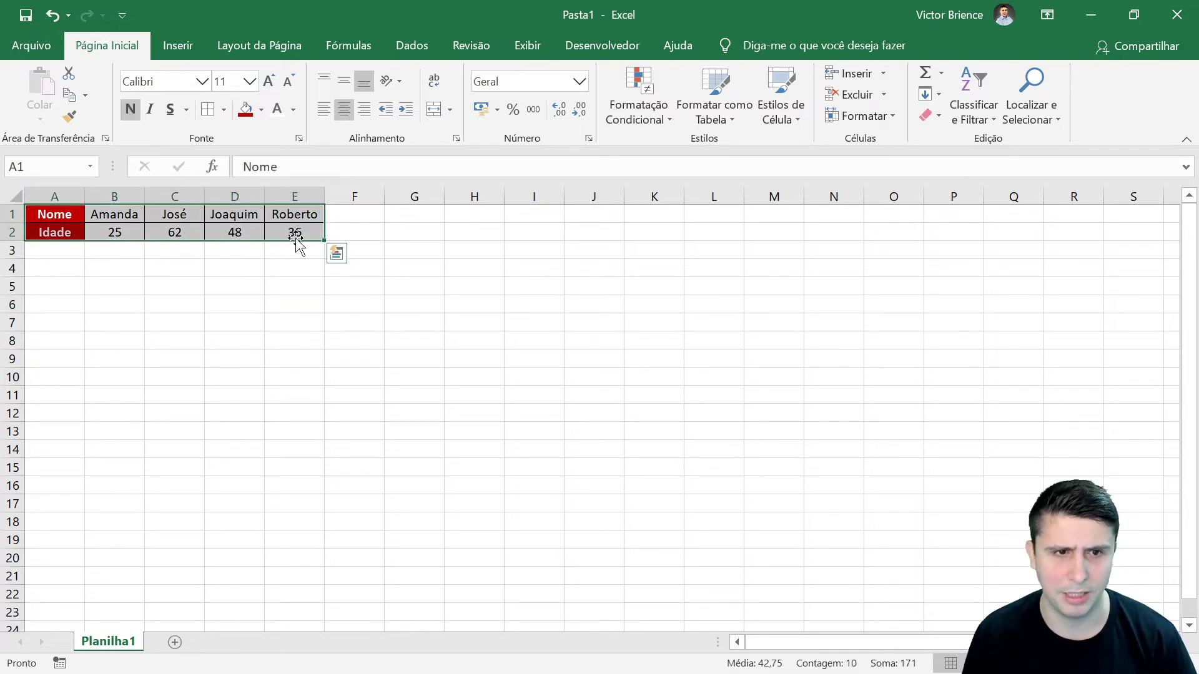
click(59, 216)
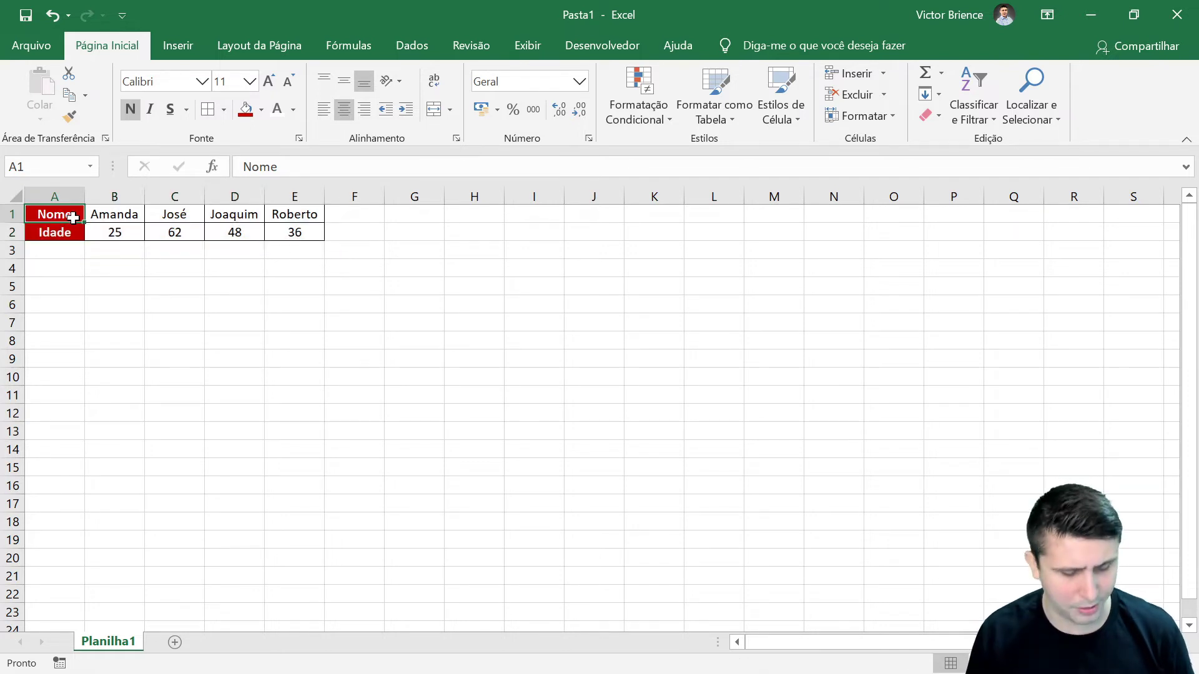
key(ctrl+a)
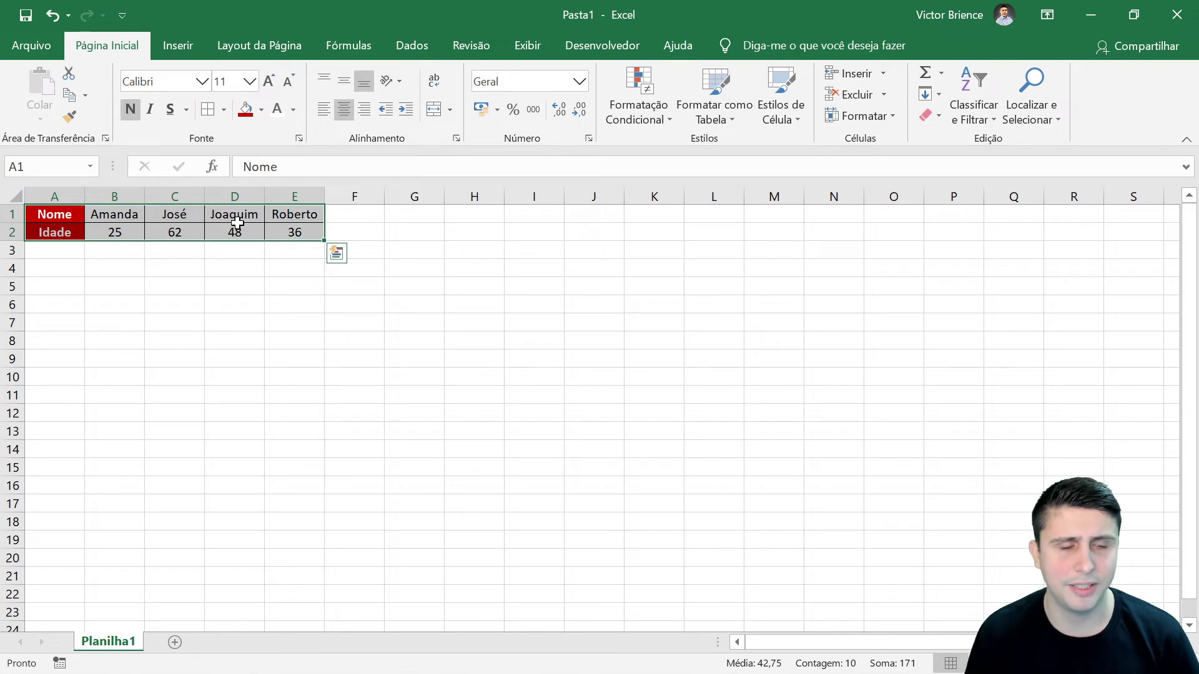
click(88, 94)
click(103, 118)
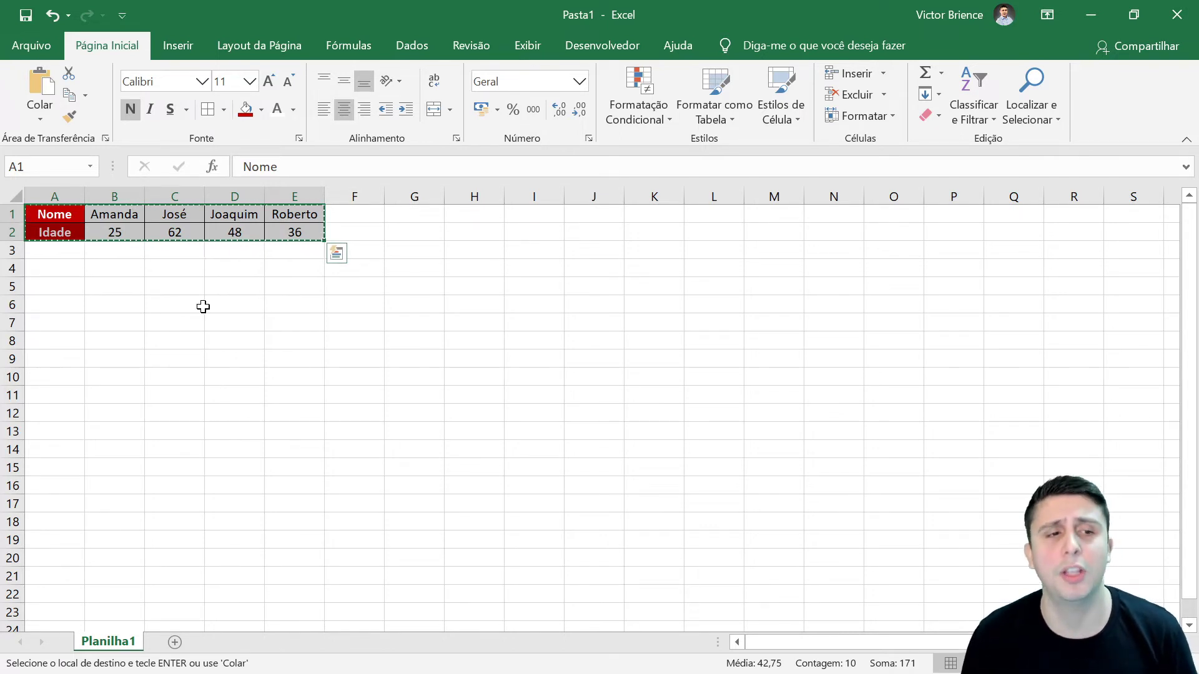
click(66, 273)
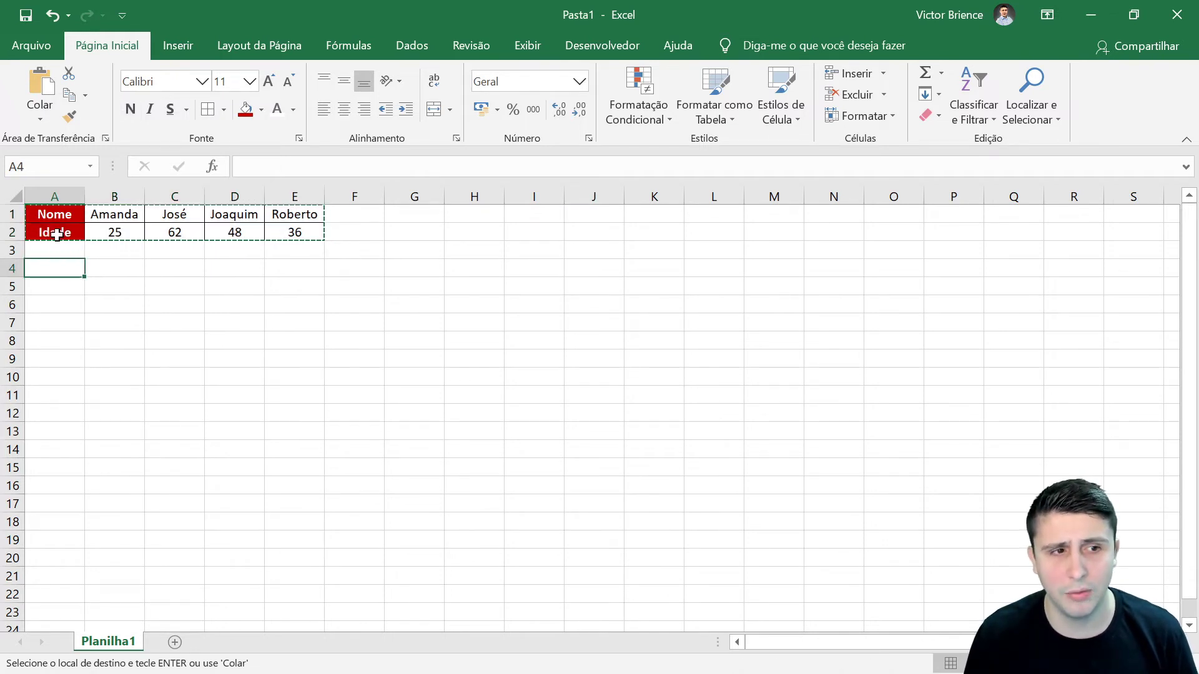
Step: Paste the copied table transposed at A4 so it runs down A4:B8, then clear the copy marquee
click(110, 266)
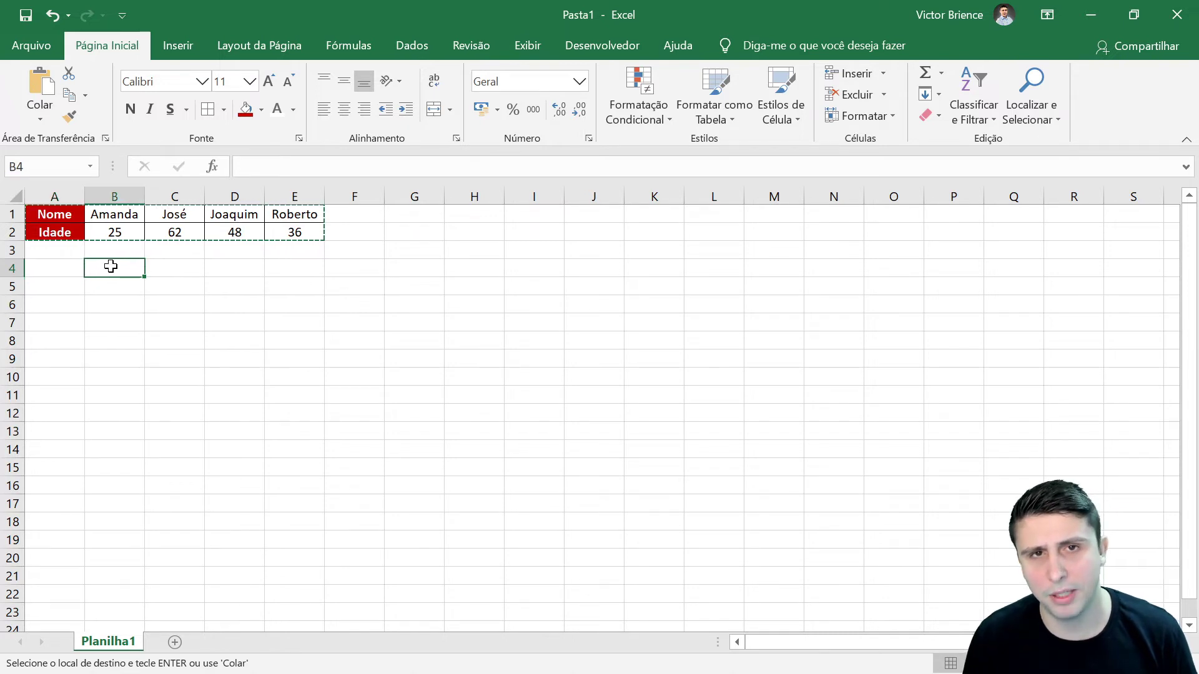
click(65, 268)
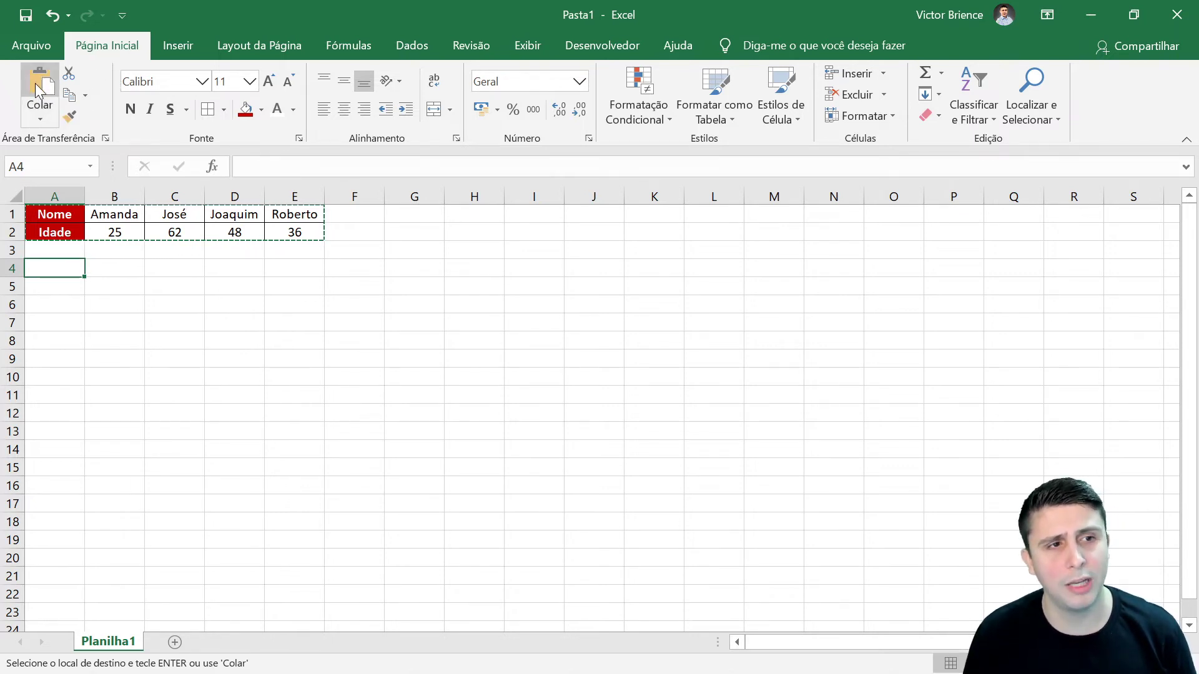
click(37, 119)
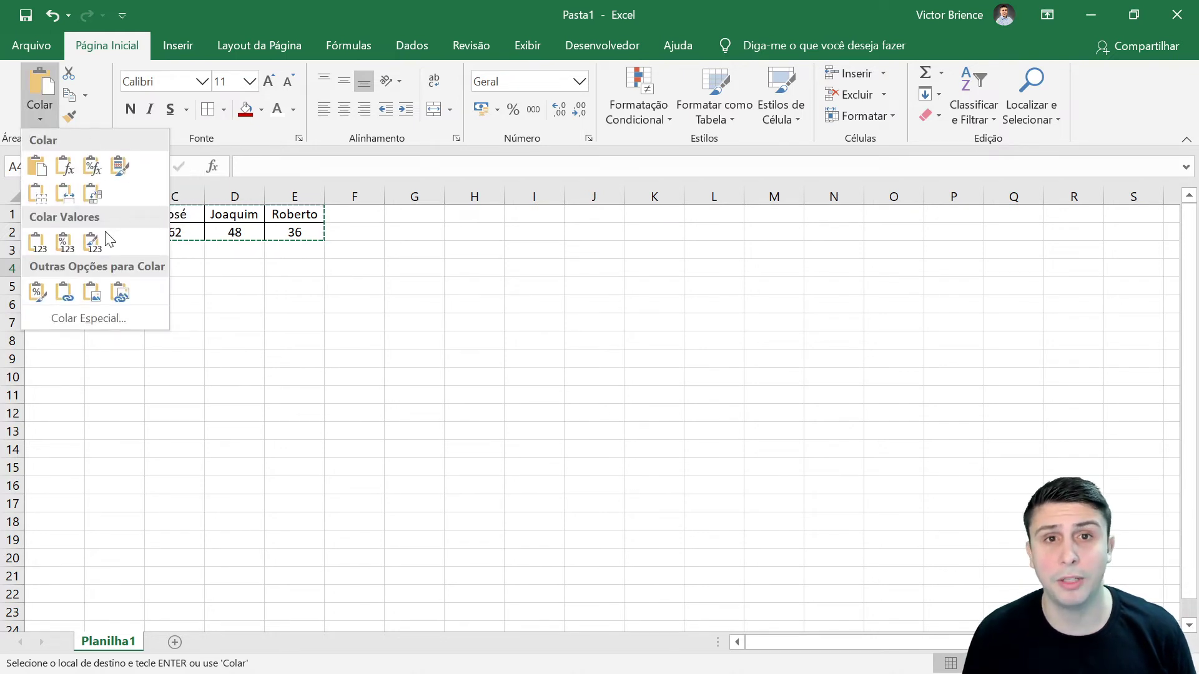
click(91, 194)
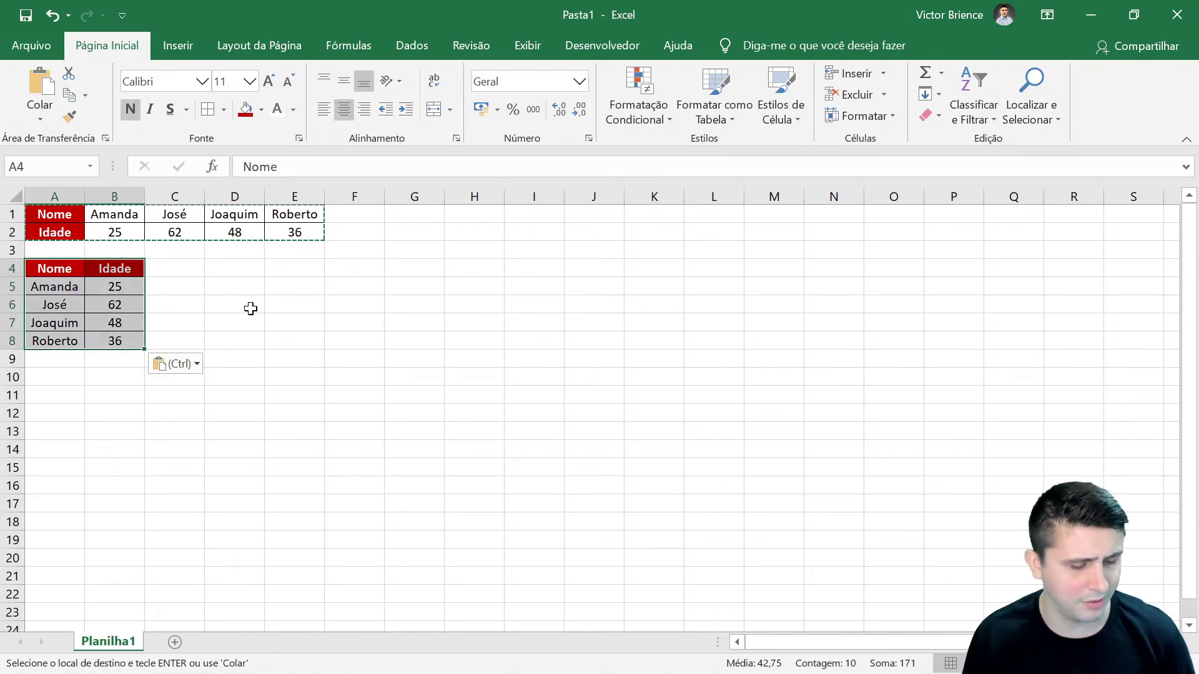
key(Escape)
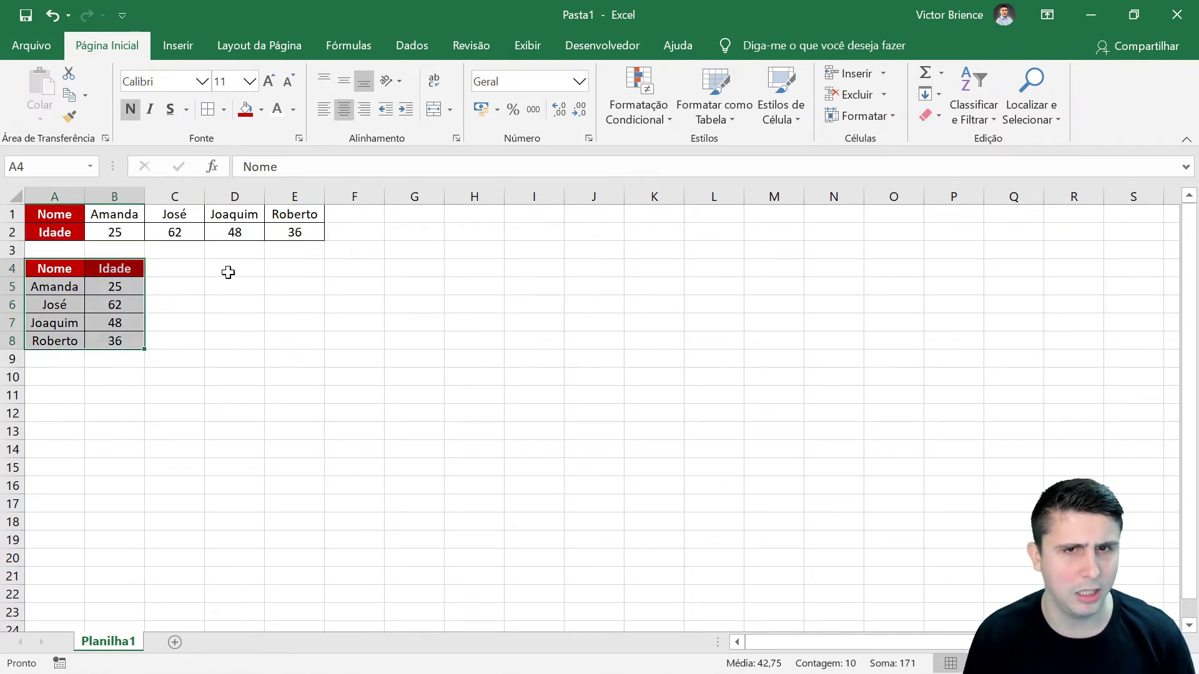
click(228, 272)
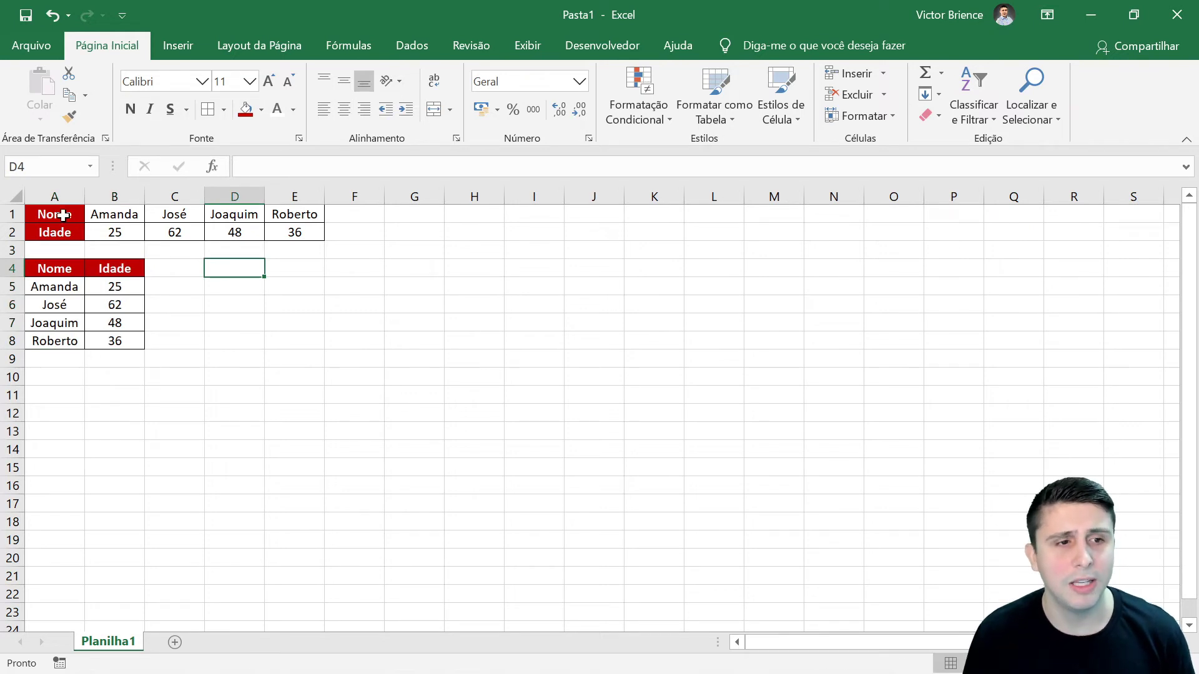
drag(62, 214, 295, 233)
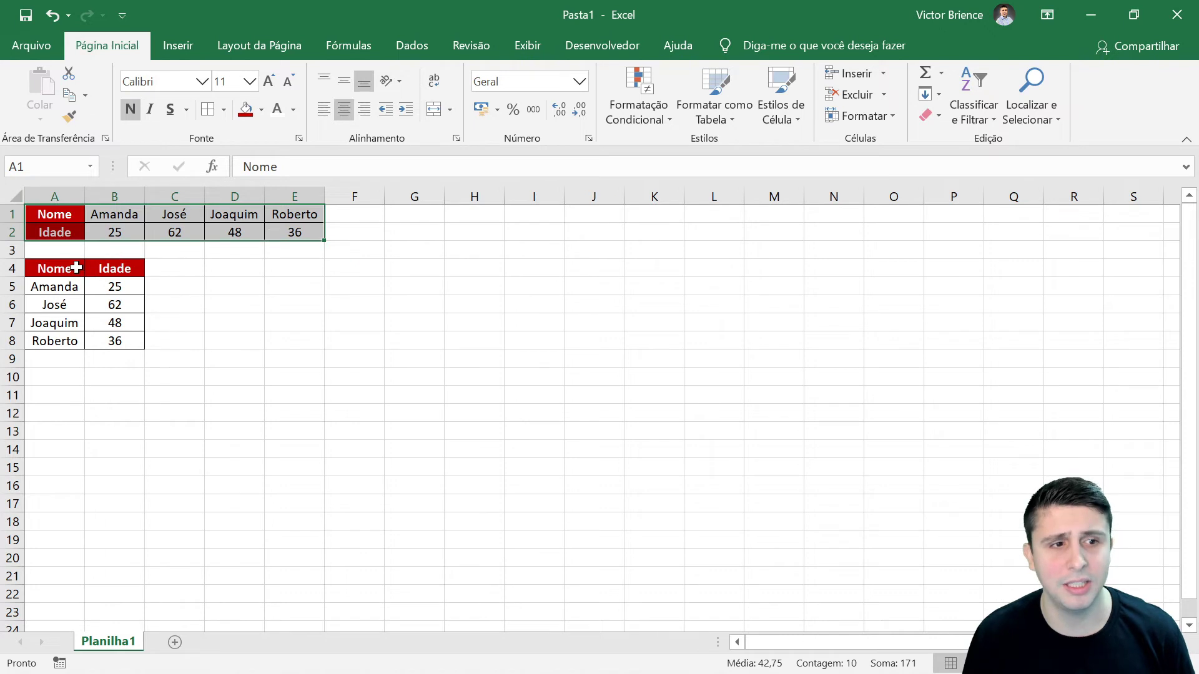
drag(76, 268, 127, 340)
click(221, 306)
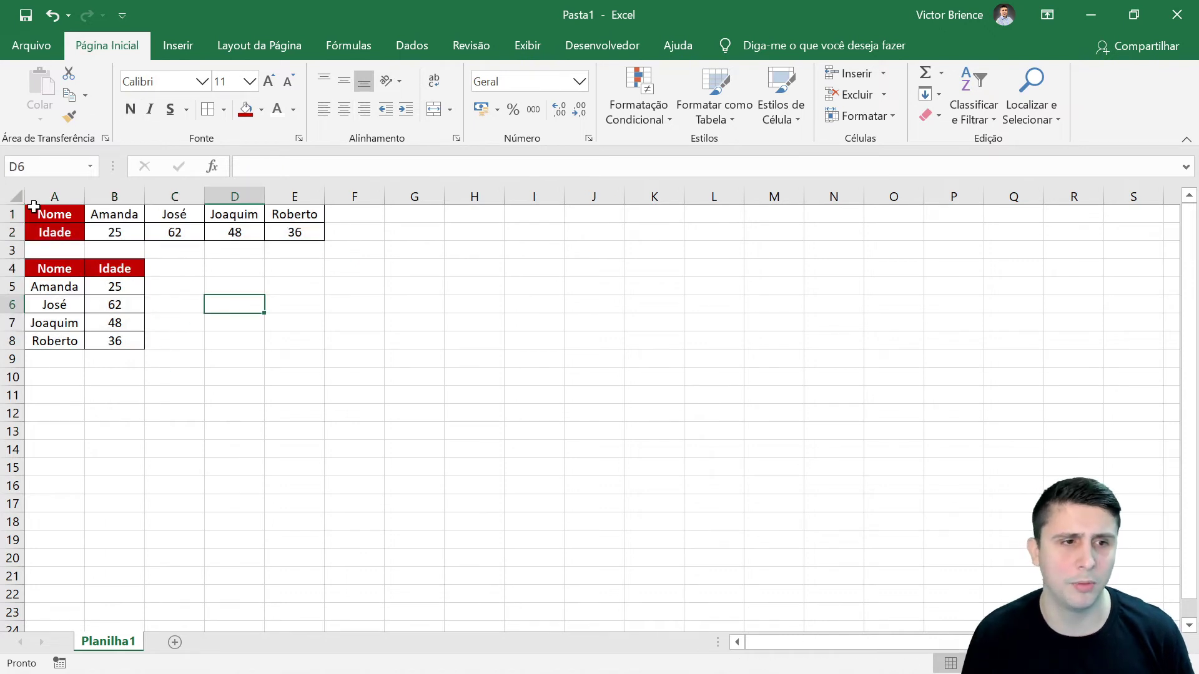
drag(34, 207, 312, 232)
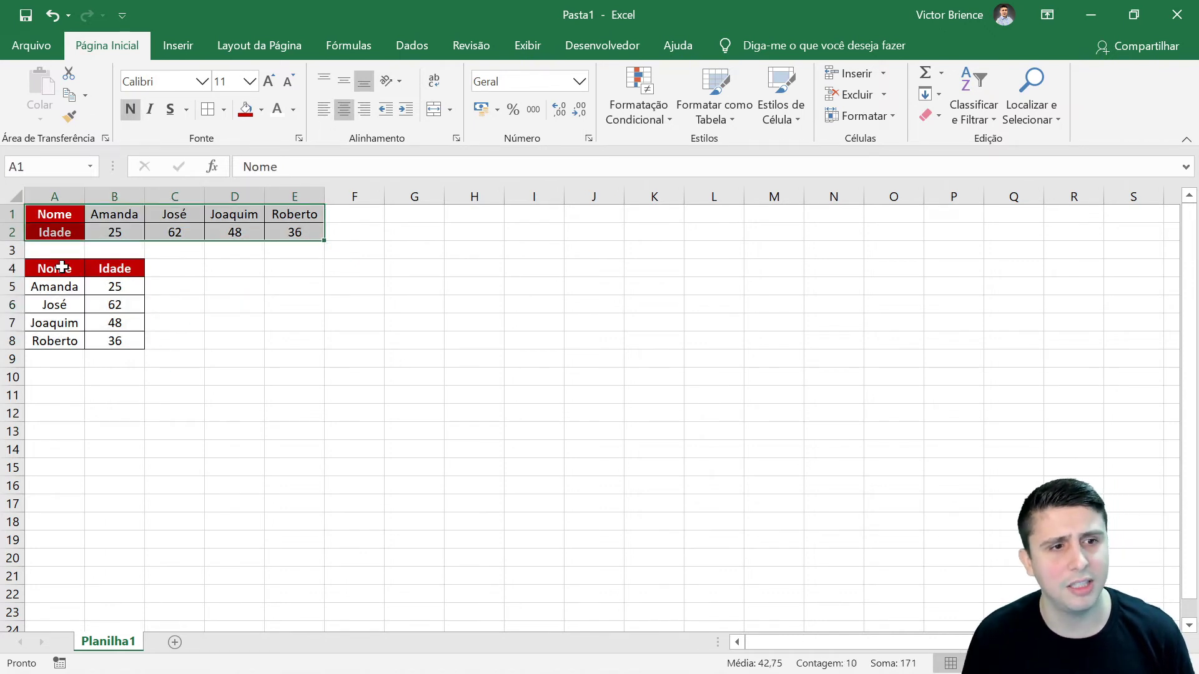
drag(63, 267, 118, 340)
click(226, 301)
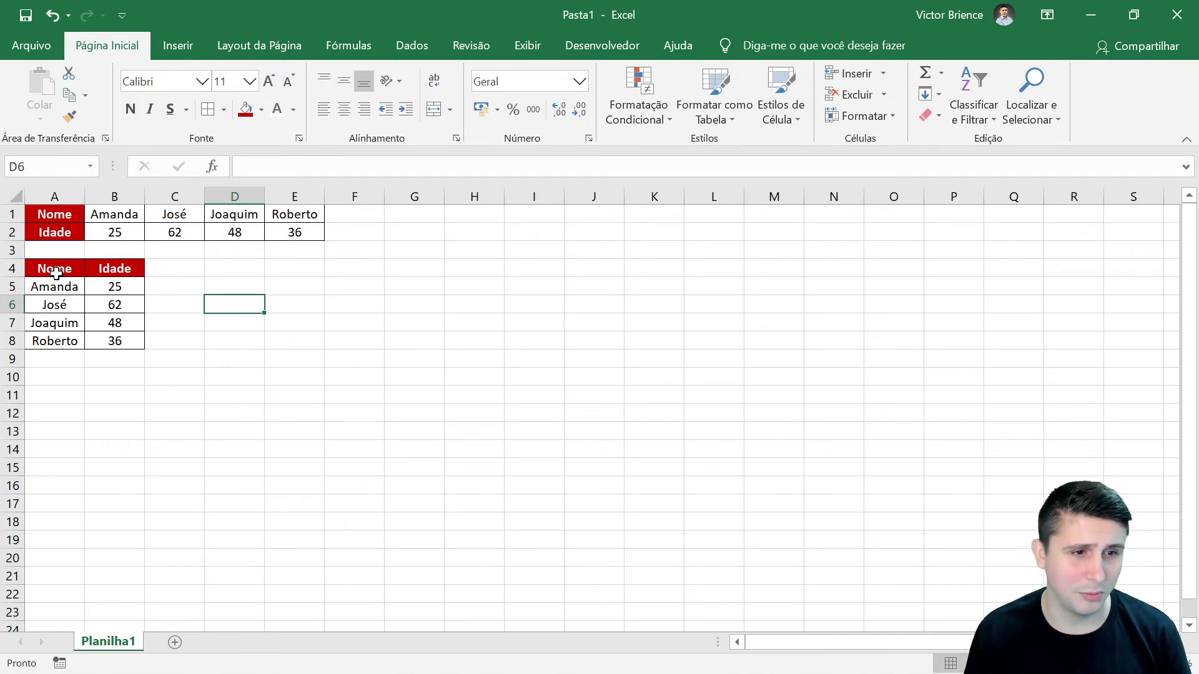
drag(55, 268, 99, 333)
drag(54, 215, 306, 227)
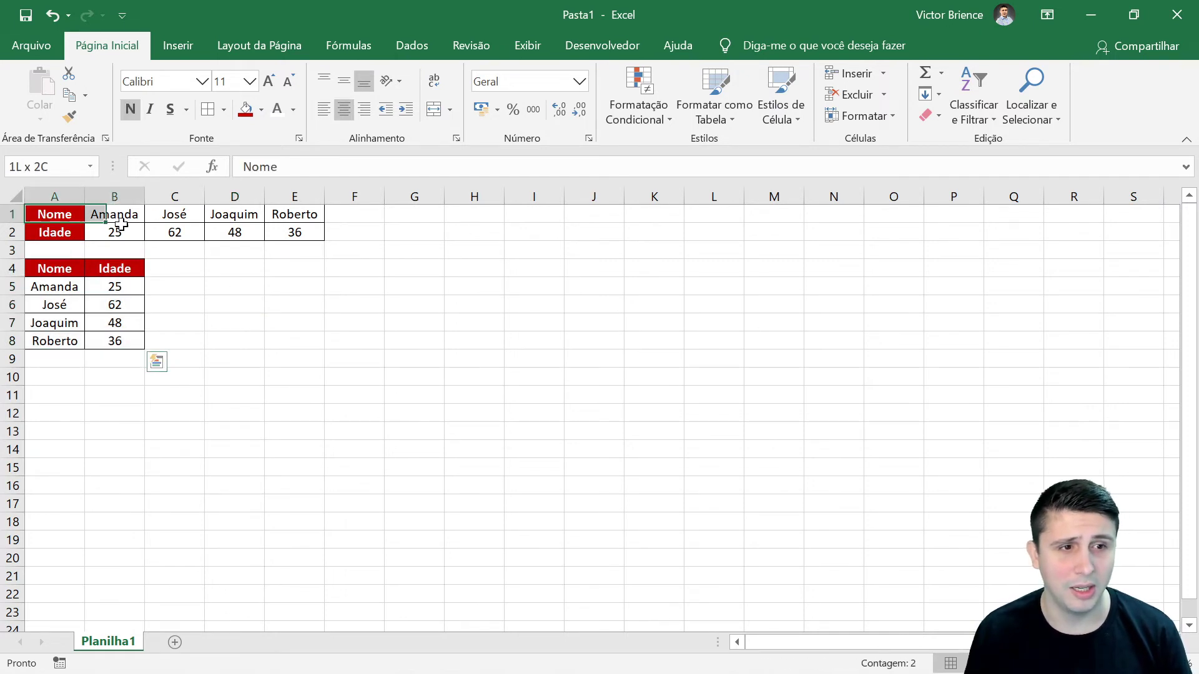
click(253, 355)
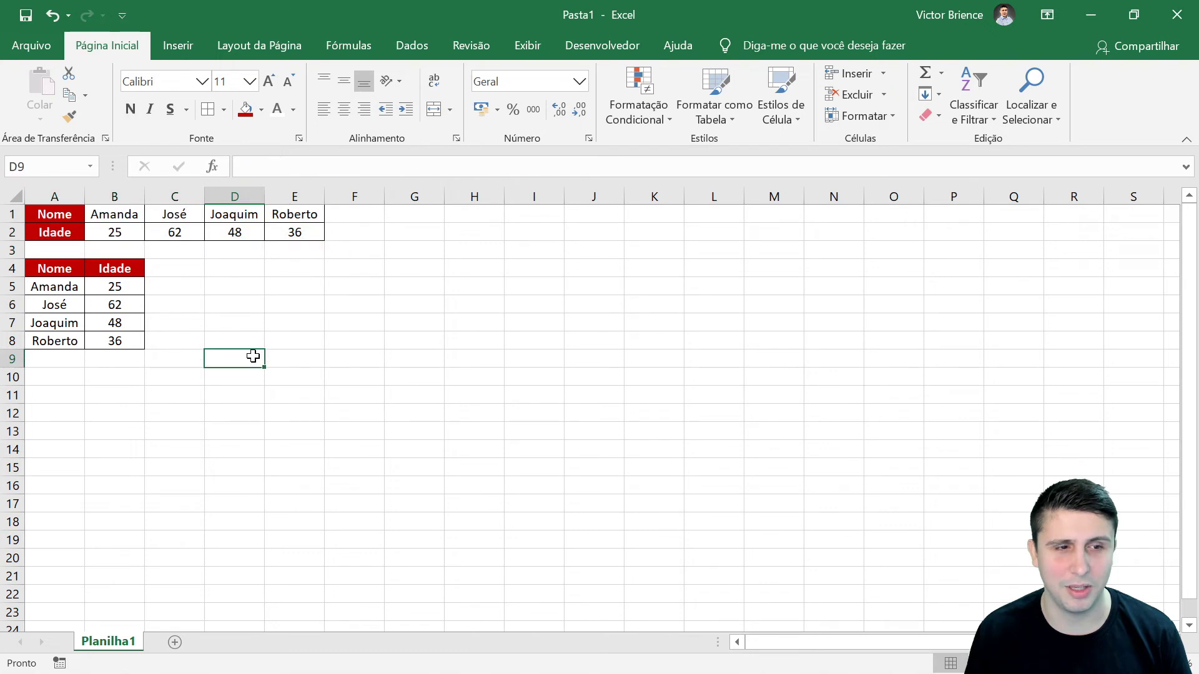
Step: Copy the vertical table A4:B8 and select A10 as the destination
drag(54, 272, 114, 337)
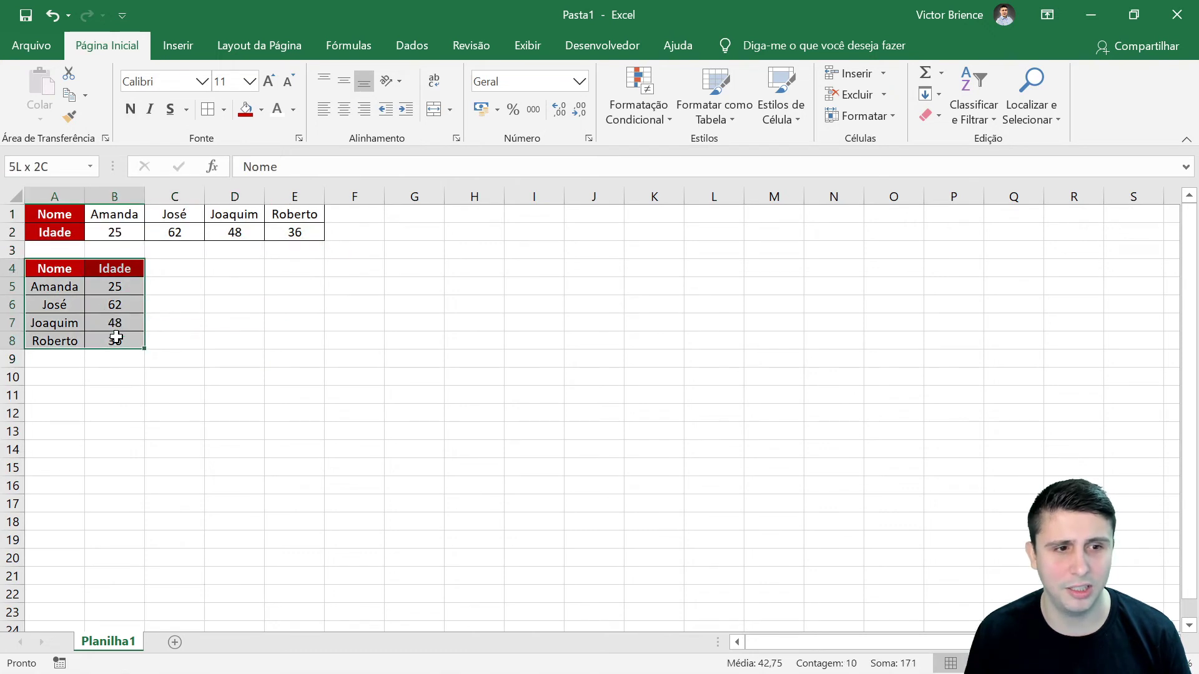
click(85, 96)
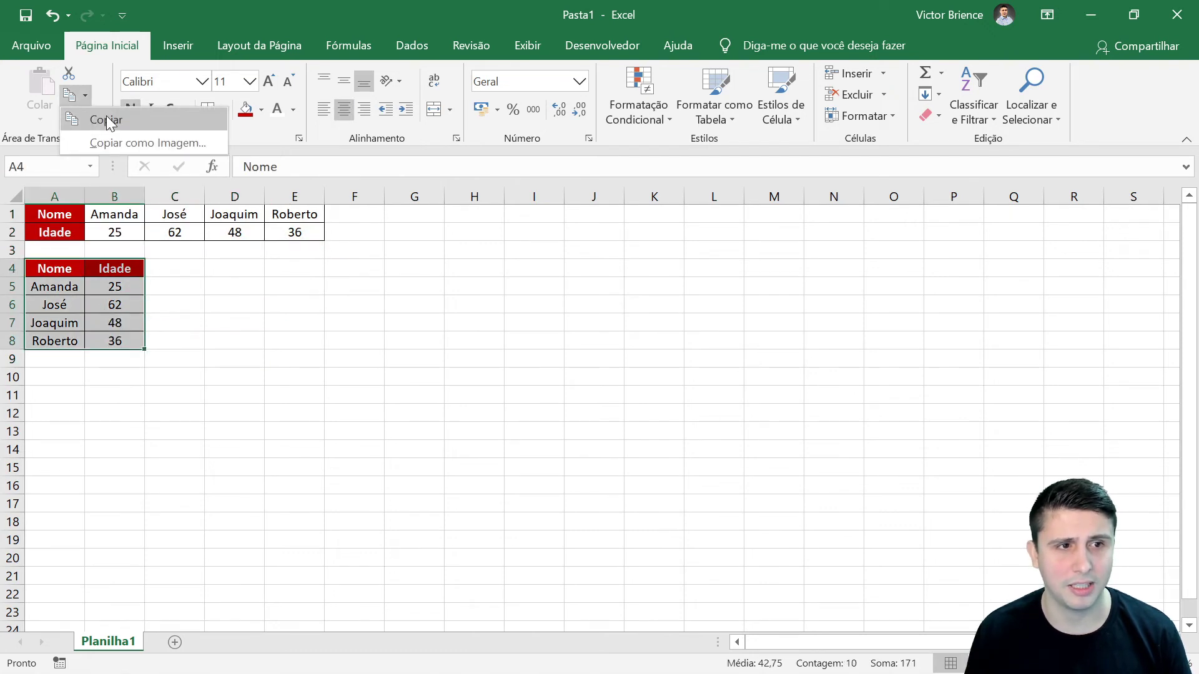
click(106, 116)
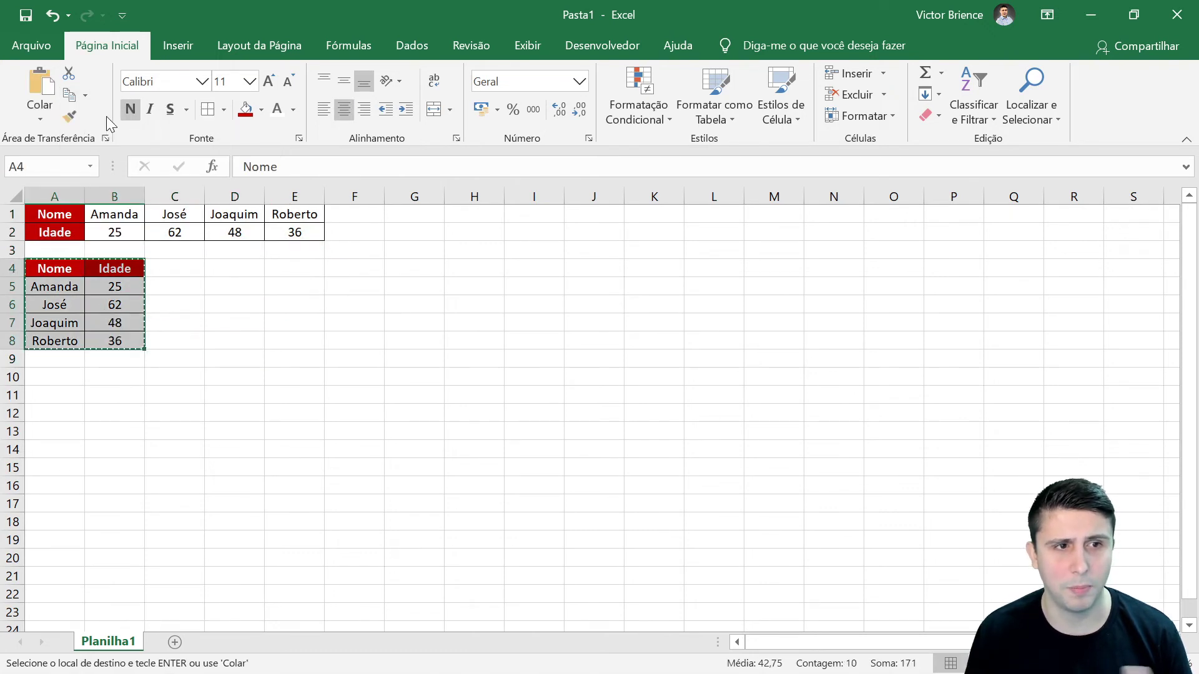
click(58, 376)
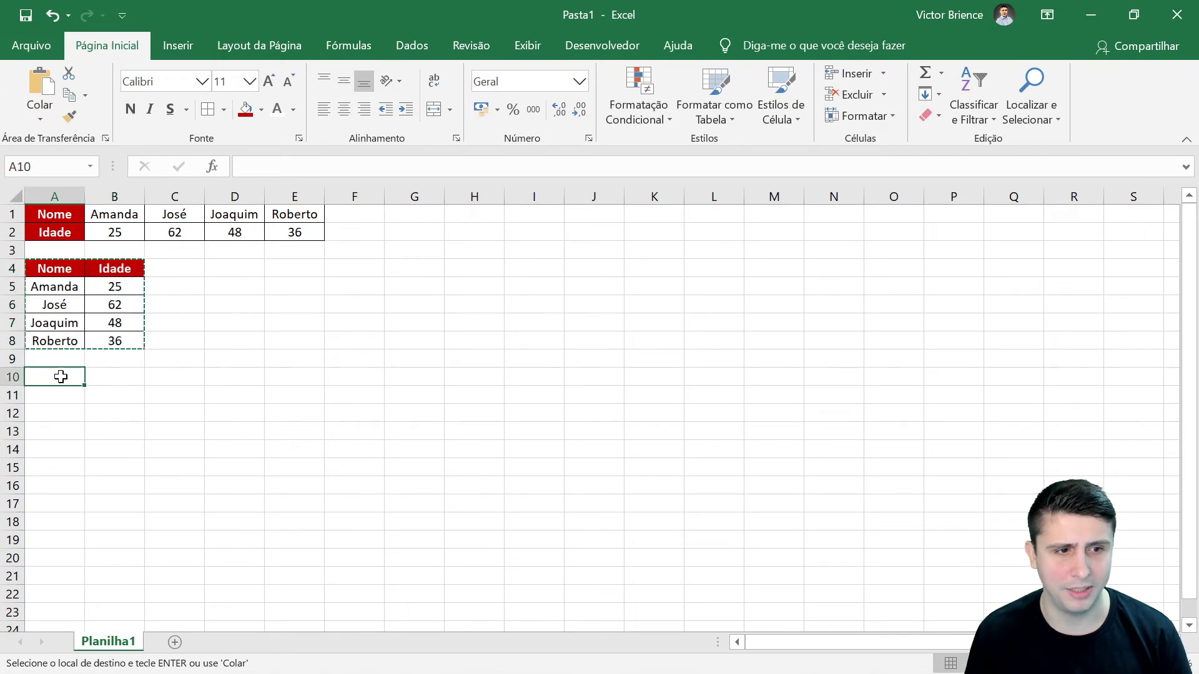
Step: Paste it transposed at A10 so it spans A10:E11, then clear the copy marquee
click(40, 120)
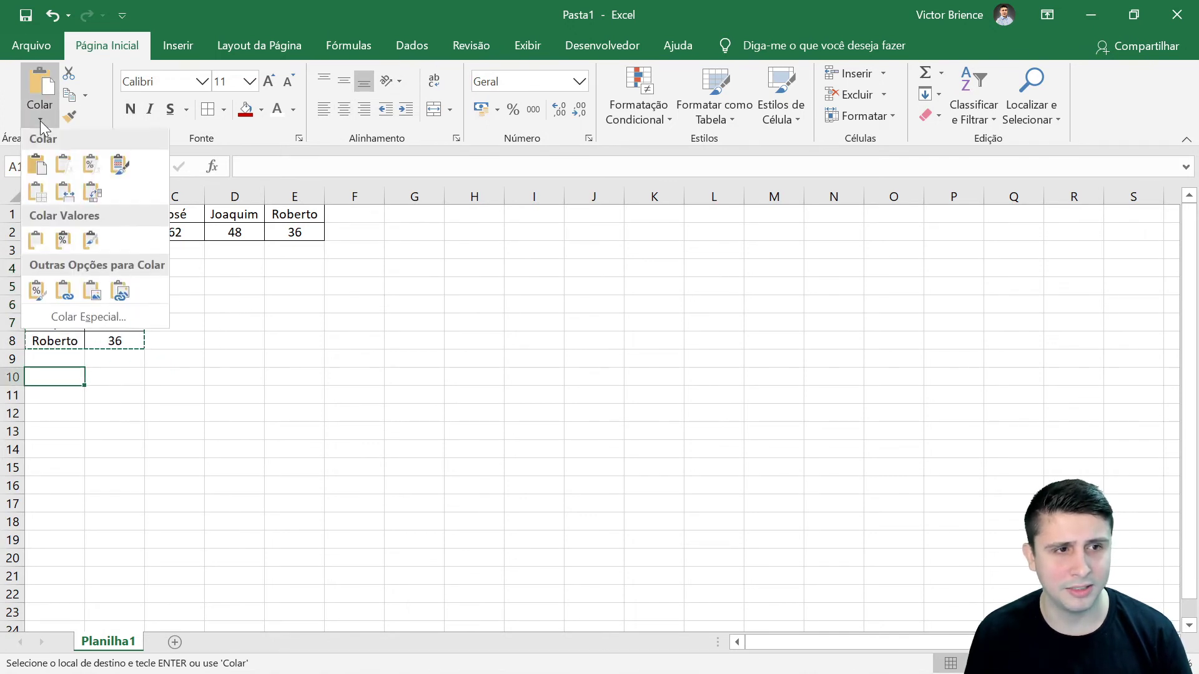
click(91, 197)
click(393, 328)
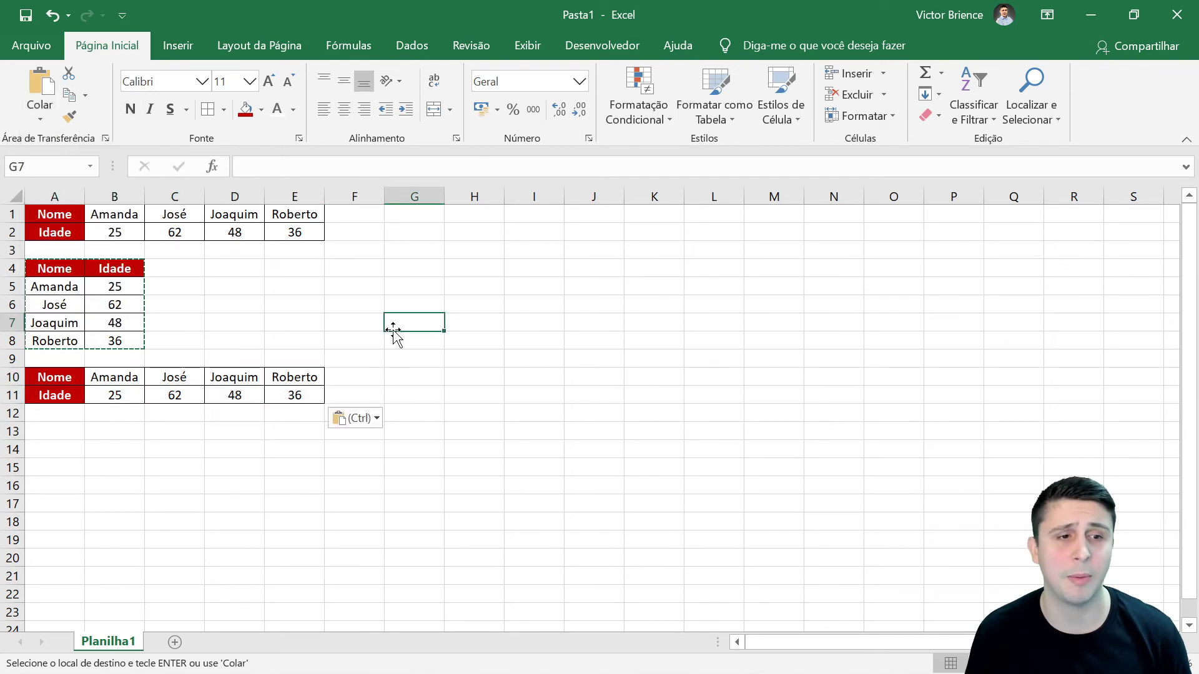
key(Escape)
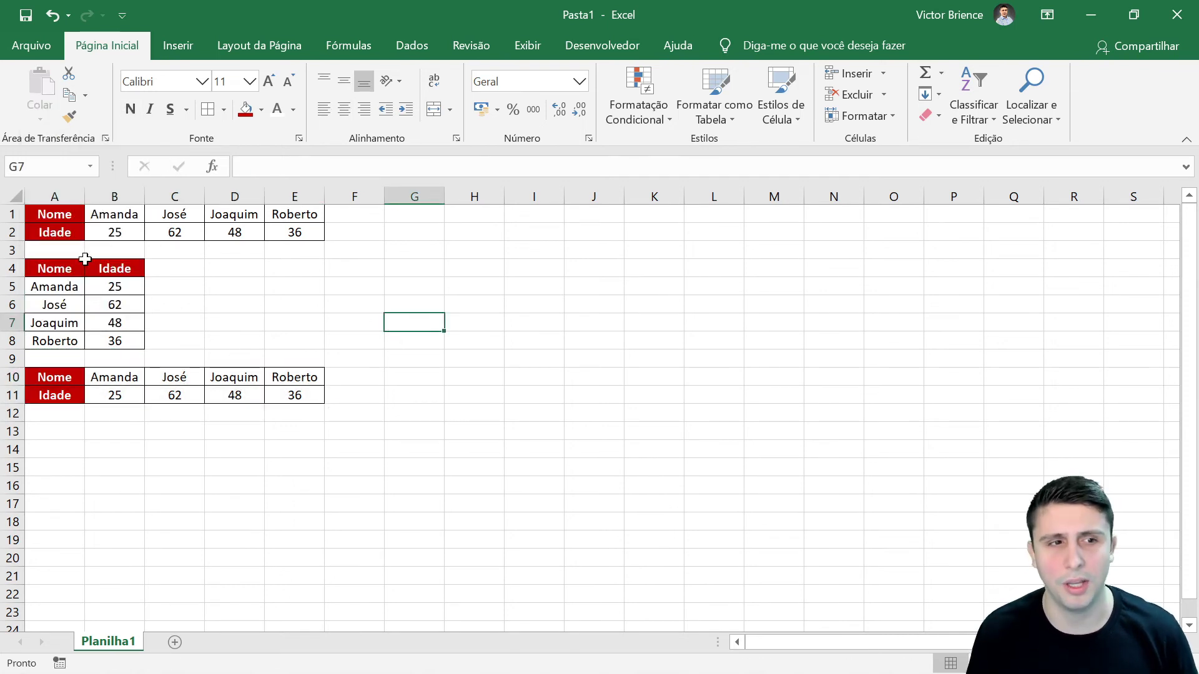
mouse_move(31, 220)
mouse_down()
mouse_move(307, 384)
mouse_move(306, 396)
mouse_up()
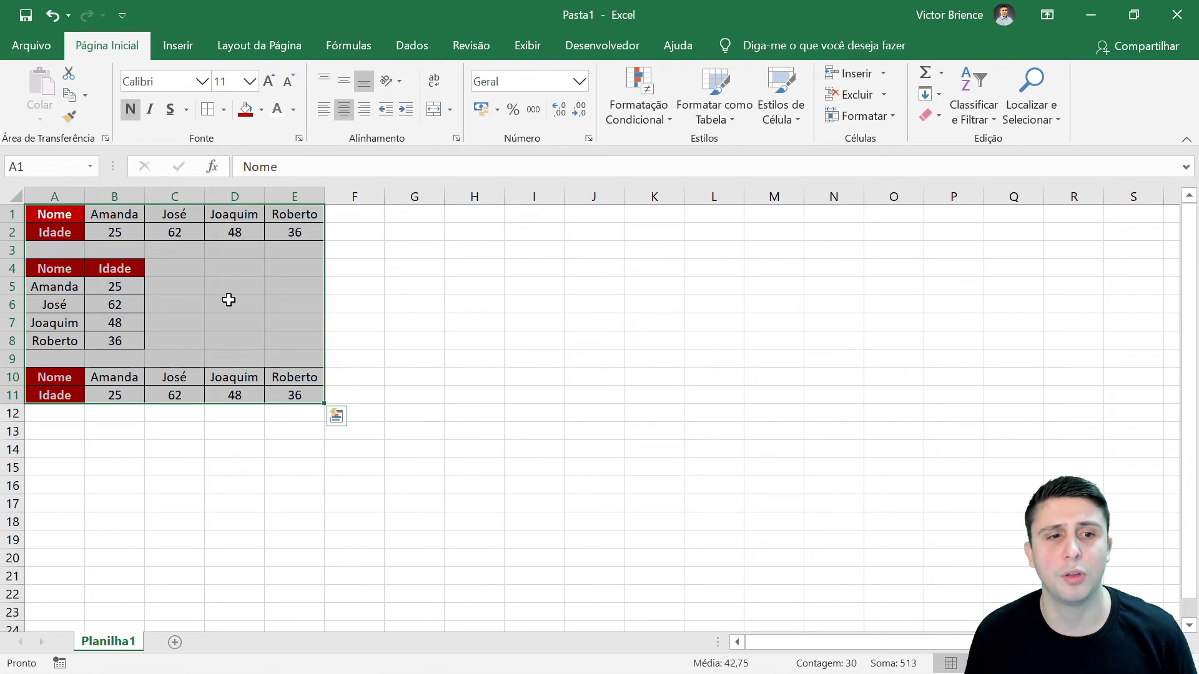
click(222, 291)
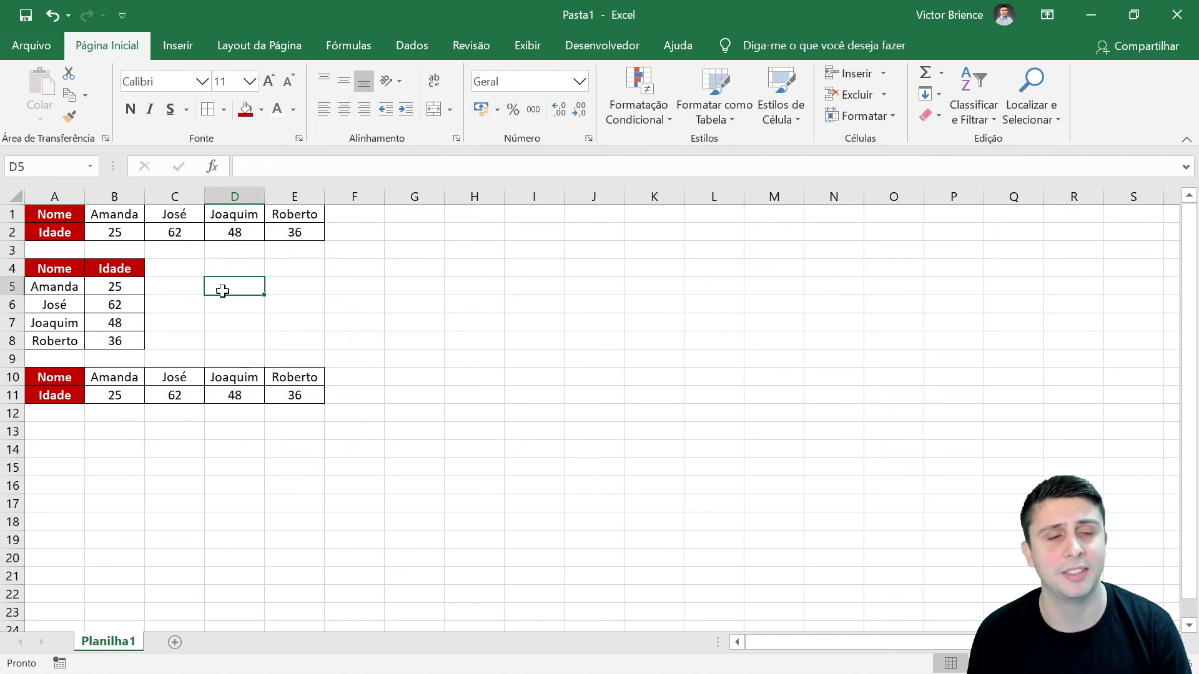
click(70, 217)
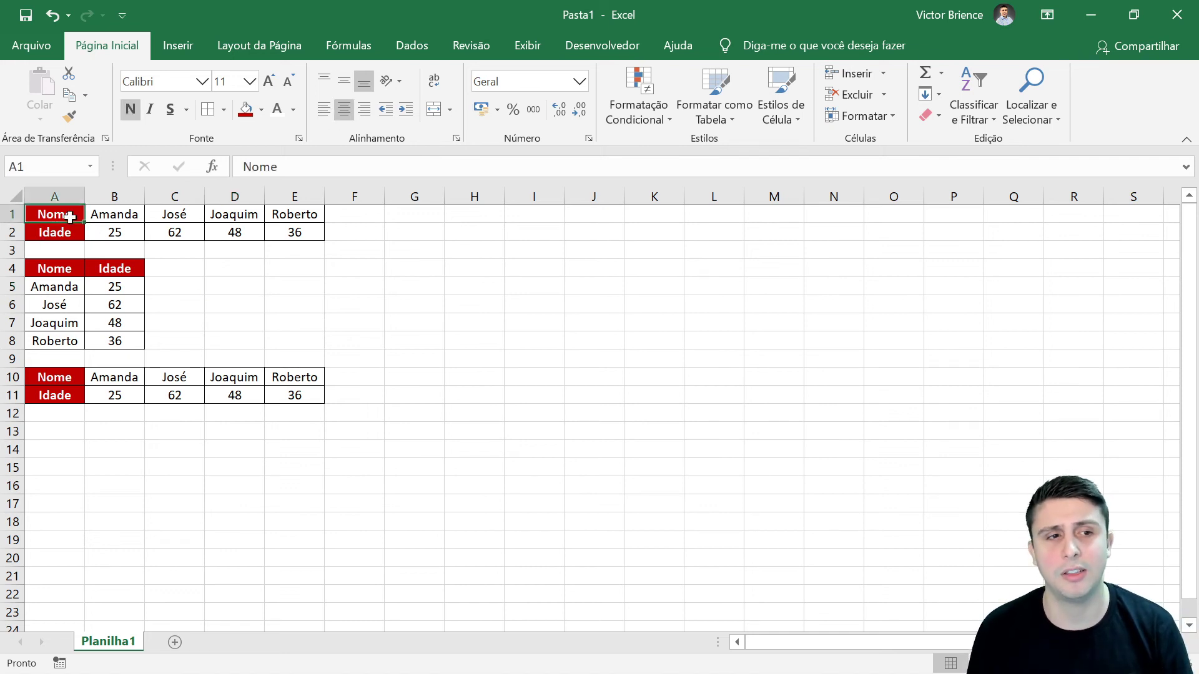